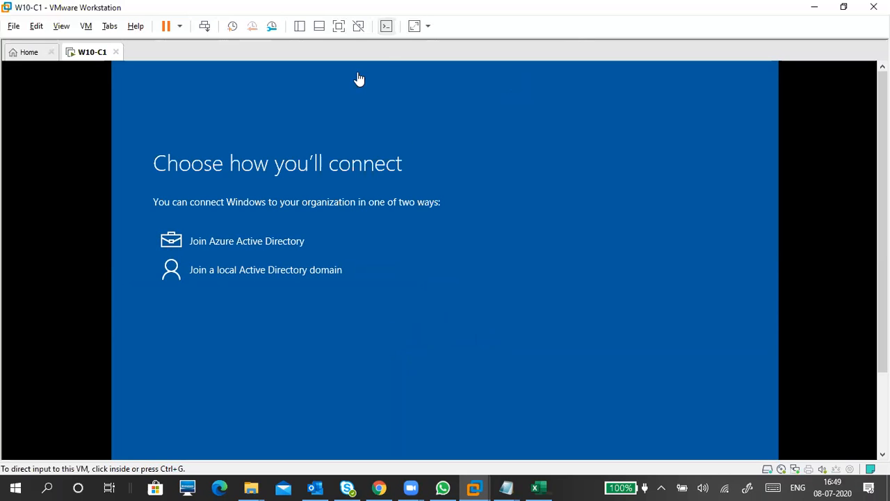
Step: Switch the VM to full screen and pick 'Join a local Active Directory domain' in Windows setup
click(338, 26)
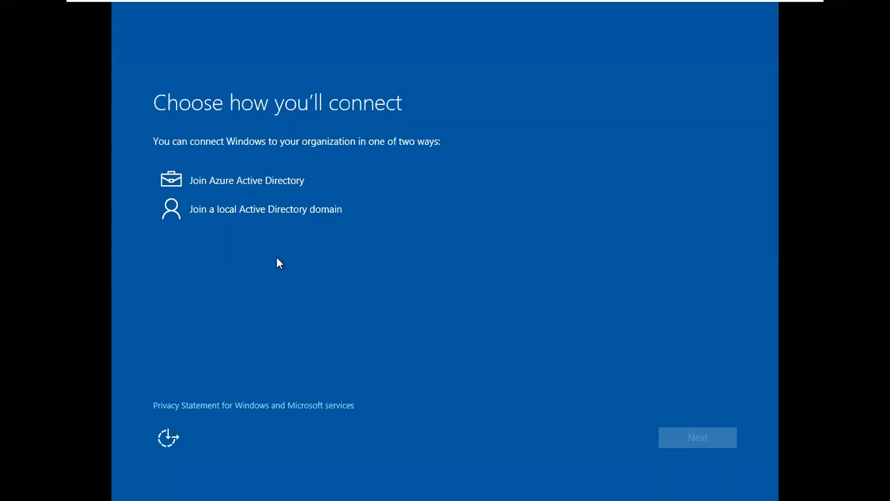
click(262, 221)
click(262, 204)
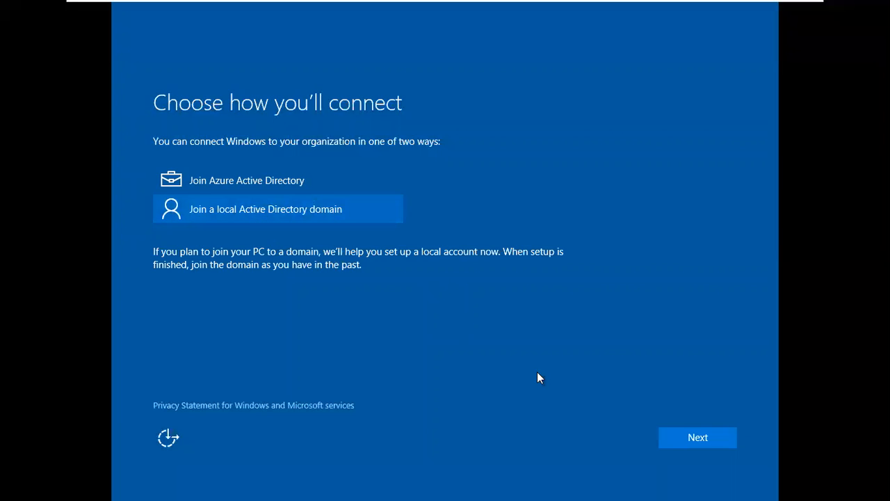
Step: Advance Windows setup to the 'Create an account for this PC' page
click(705, 443)
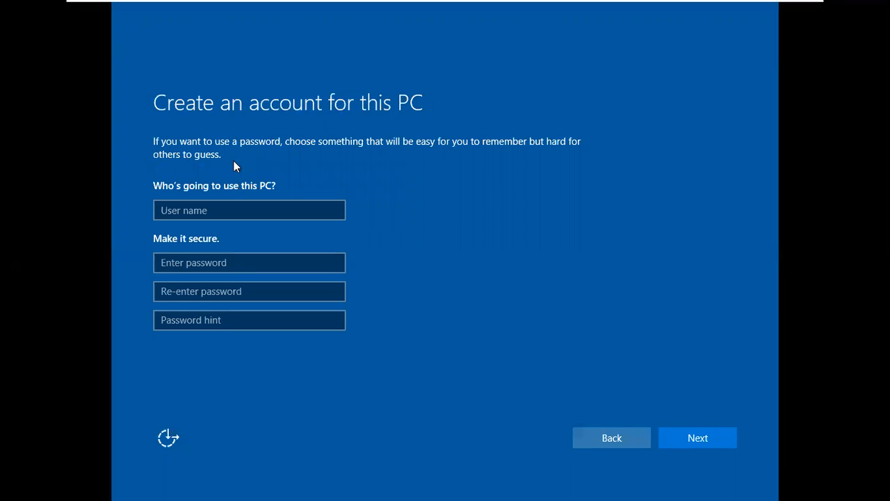
Step: Leave the user name, password and hint fields blank and go back a page
click(209, 209)
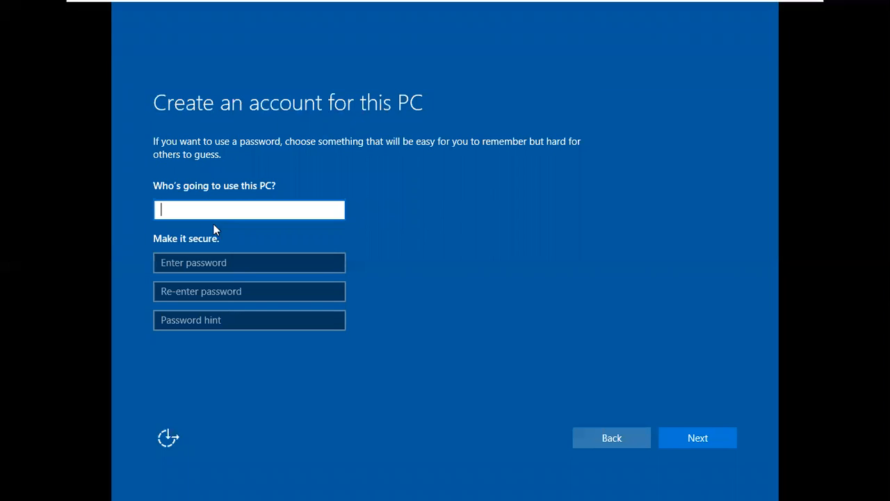
click(231, 263)
click(249, 321)
click(253, 350)
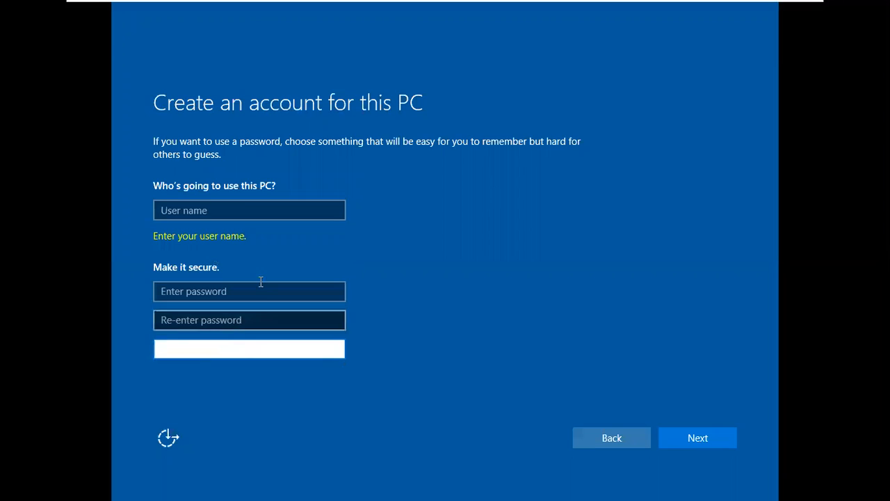
click(243, 208)
click(222, 403)
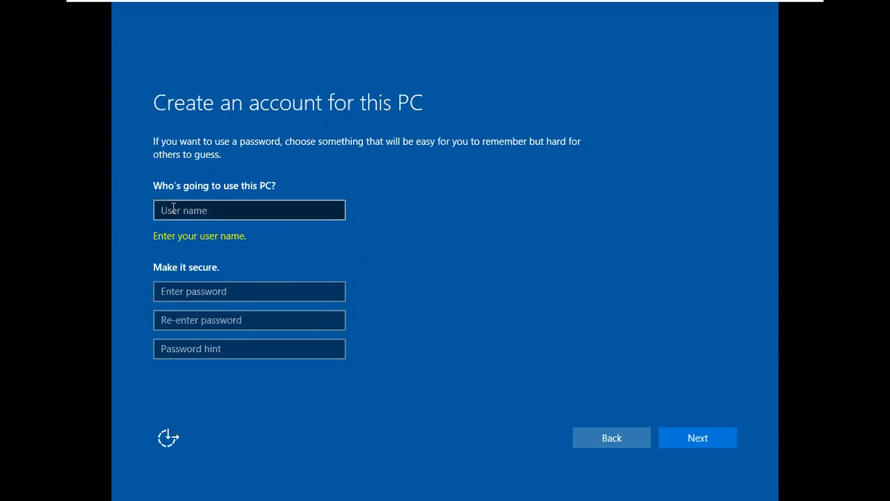
click(592, 437)
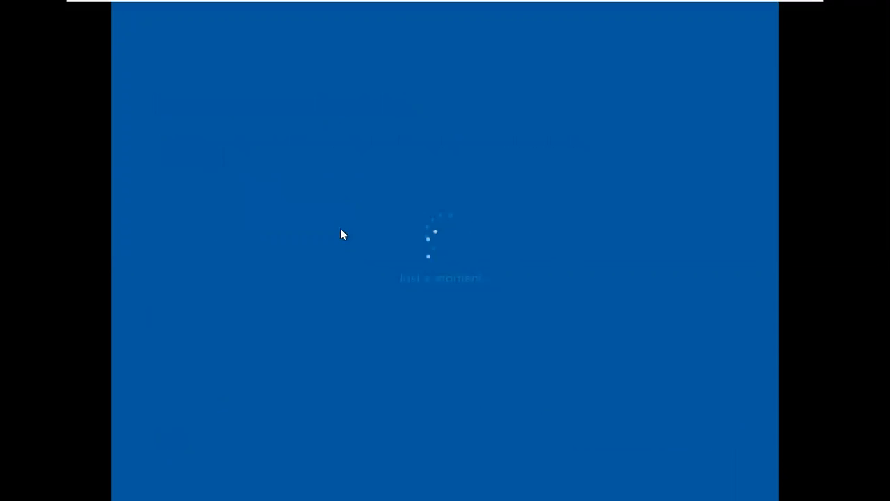
Step: Choose 'Join Azure Active Directory' and continue to the work or school sign-in page
click(234, 176)
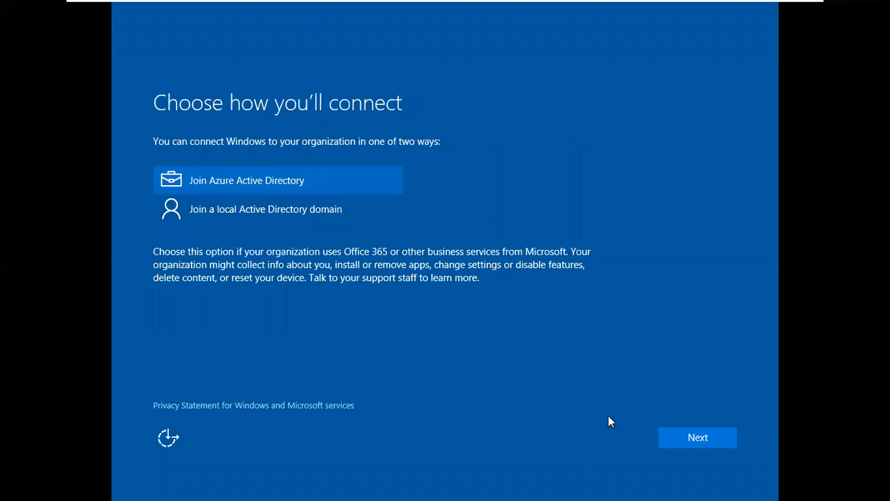
click(662, 438)
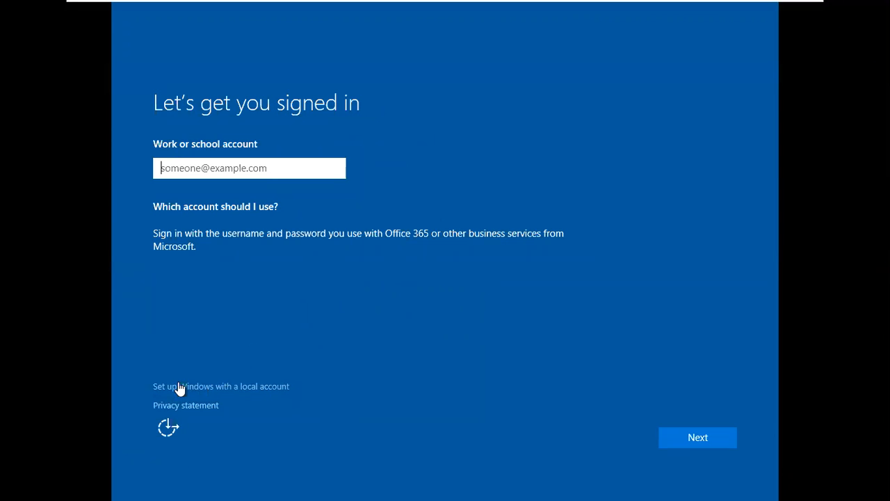
Step: Choose to set up Windows with a local account and enter user name 'student'
click(222, 387)
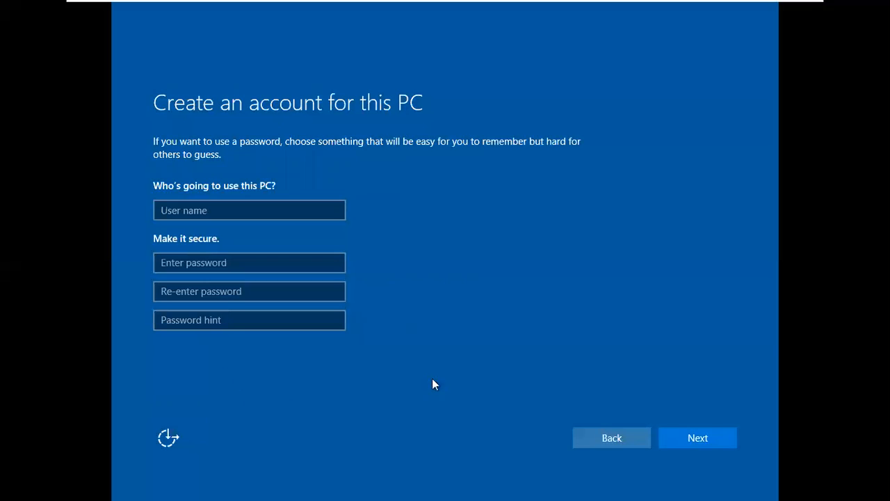
click(288, 212)
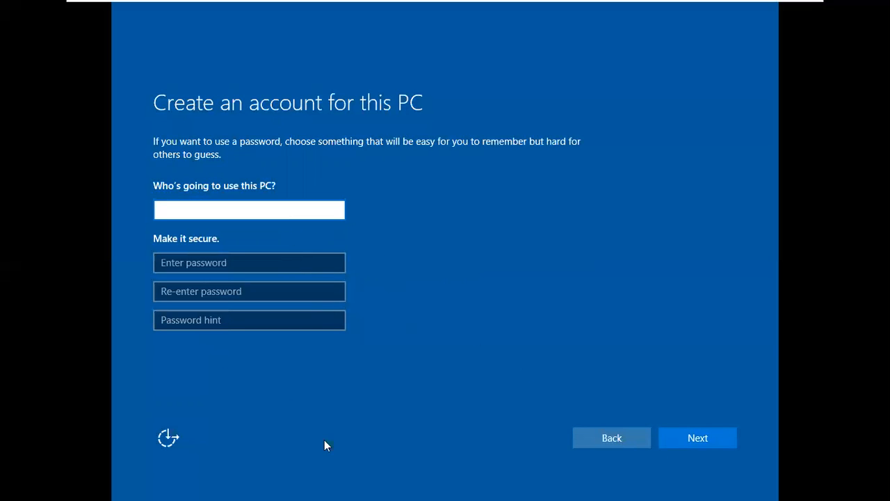
text(student)
click(456, 379)
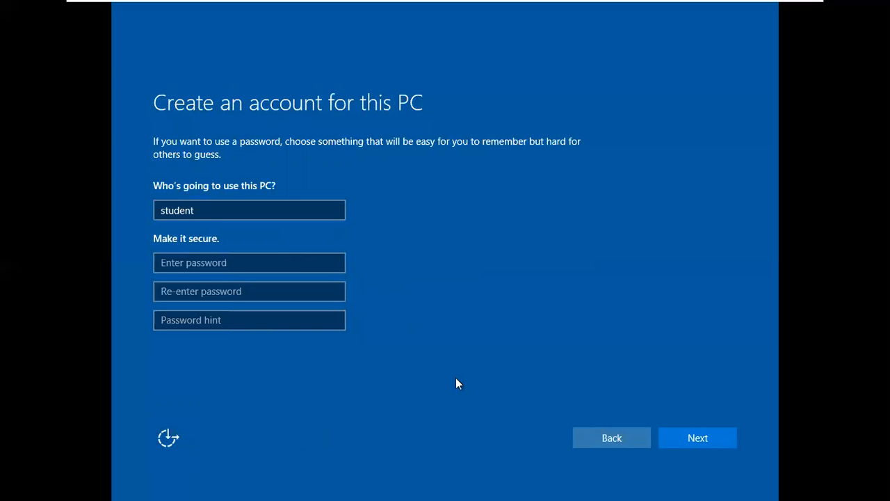
Step: Enter the account password, confirm it, and add the password hint 'admin'
click(268, 264)
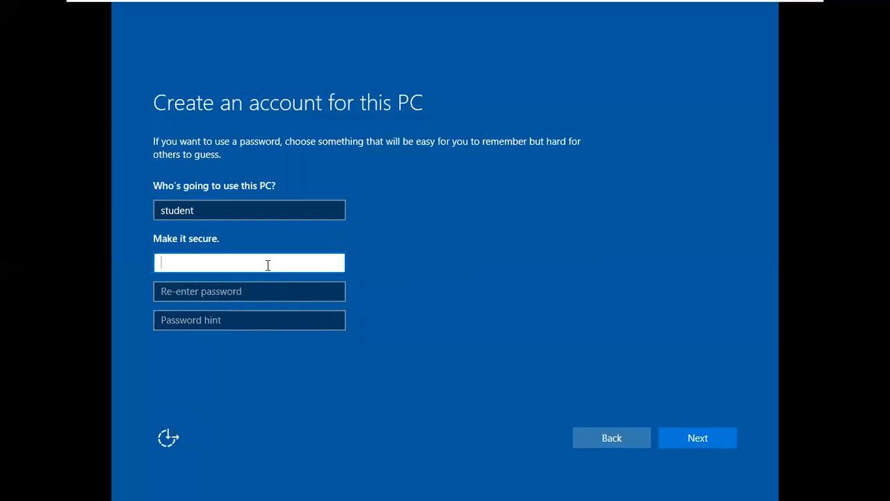
text(•••••••••)
key(Tab)
text(•••••••••)
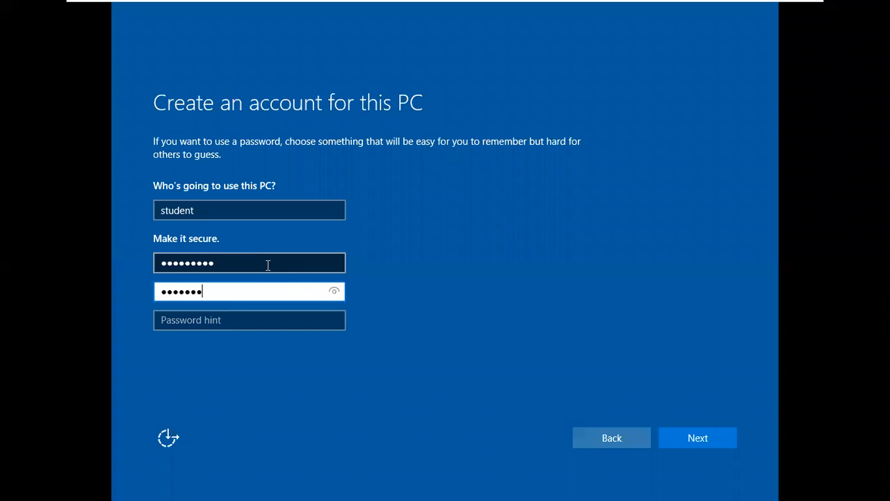
key(Tab)
text(admin)
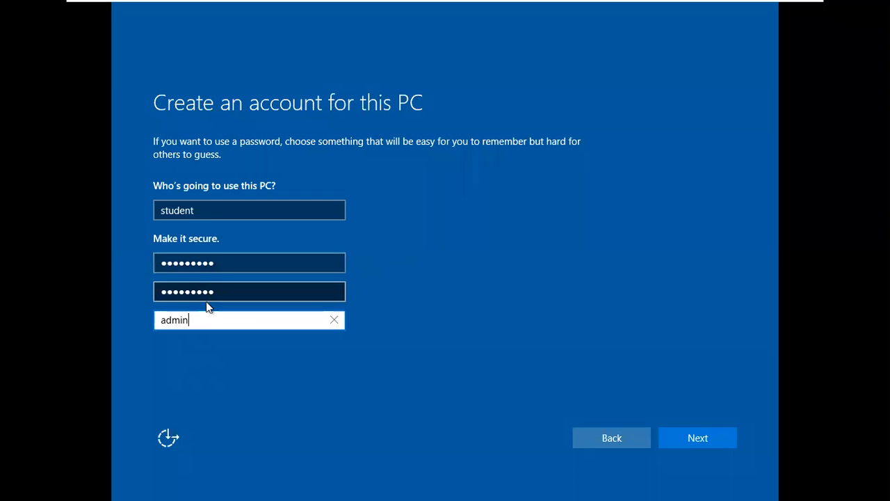
Step: Review the filled account fields and submit the new local account
click(231, 266)
click(231, 291)
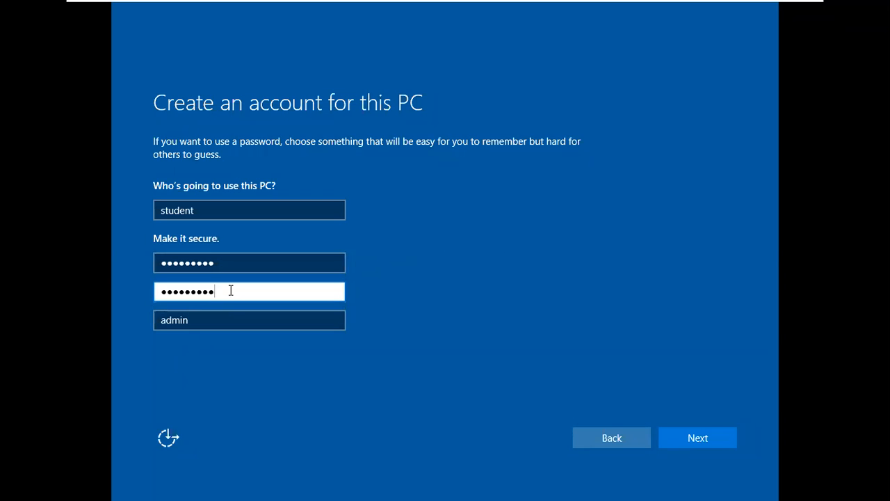
click(198, 320)
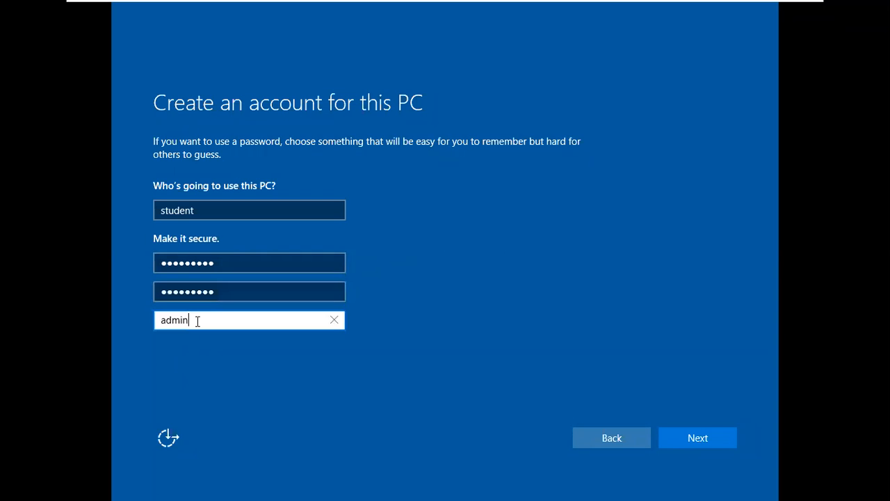
click(226, 202)
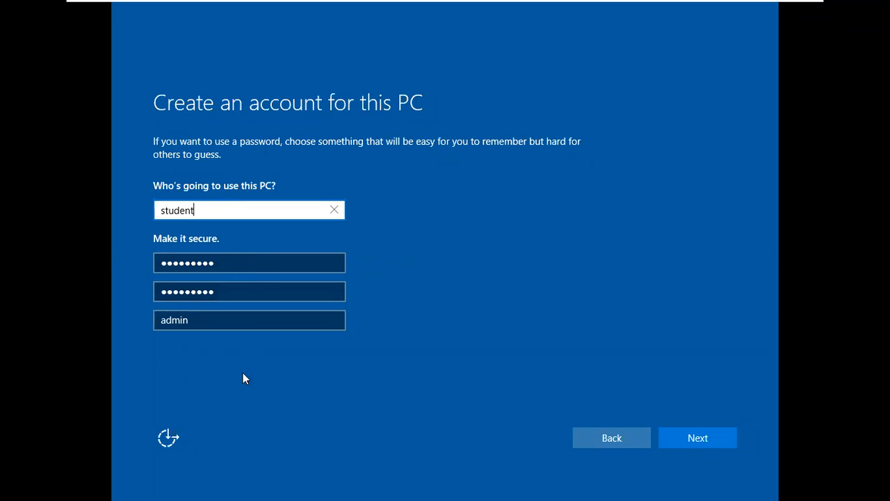
click(702, 436)
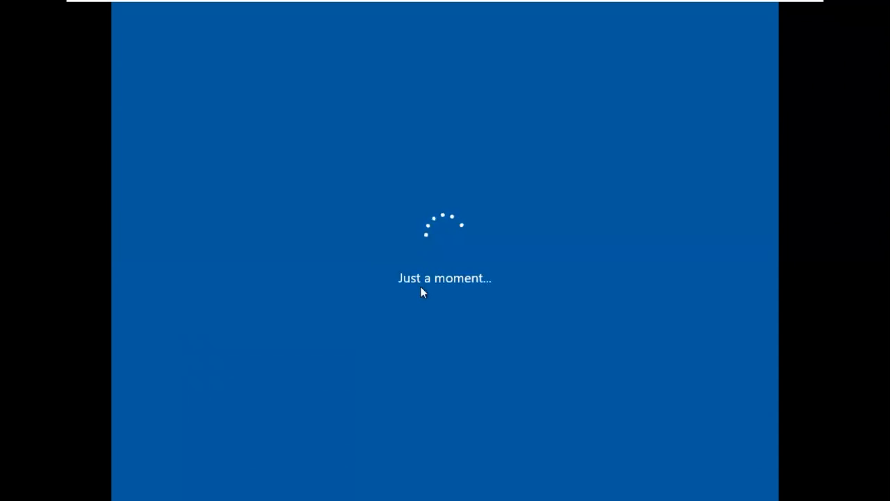
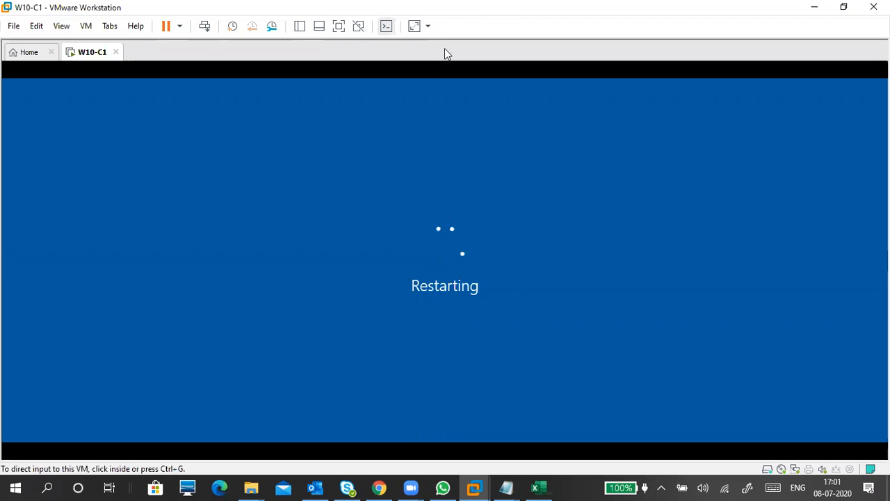
Step: Release input from the rebooting W10-C1 guest and view its Windows lock screen full screen
click(567, 248)
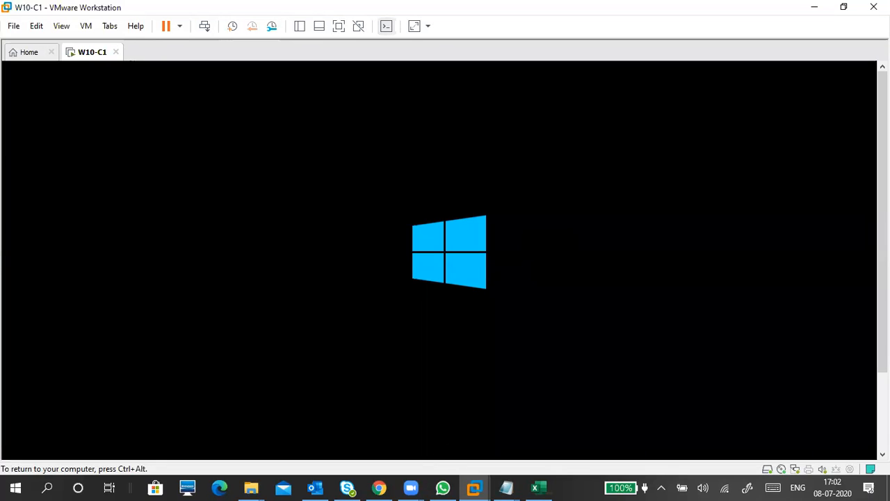
key(ctrl+alt)
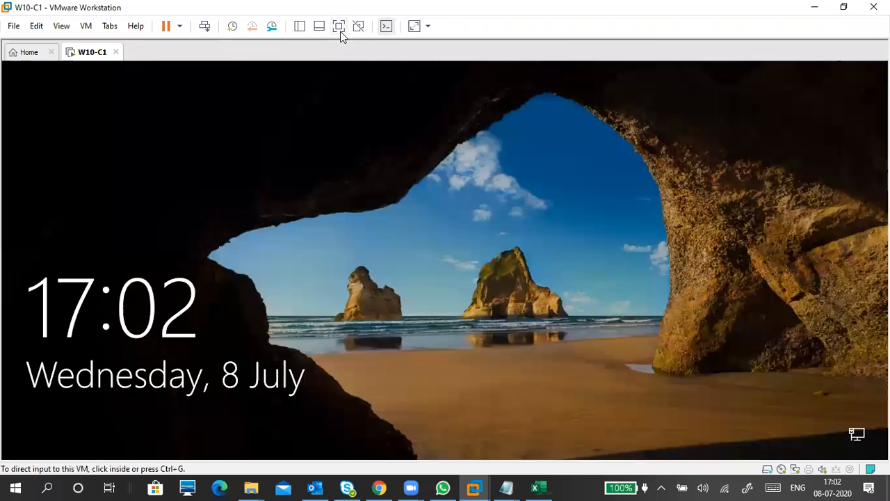
click(340, 31)
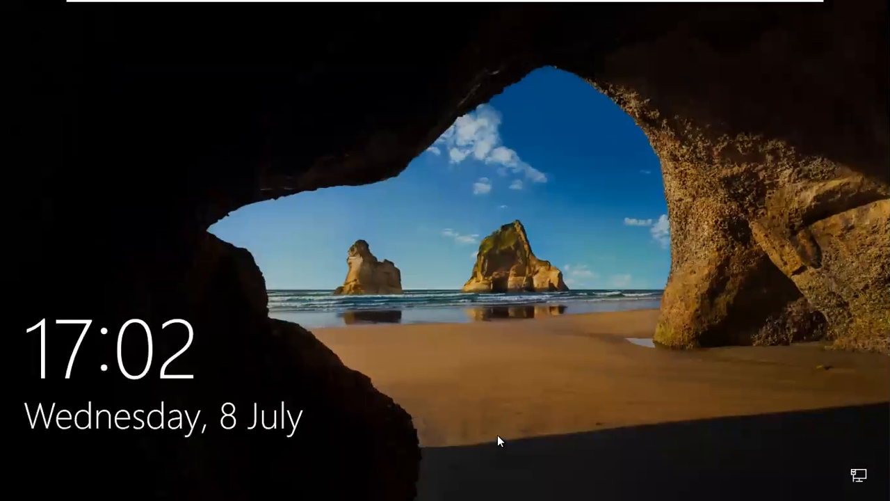
Step: Dismiss the lock screen and sign in as 'student' with the account password
click(368, 352)
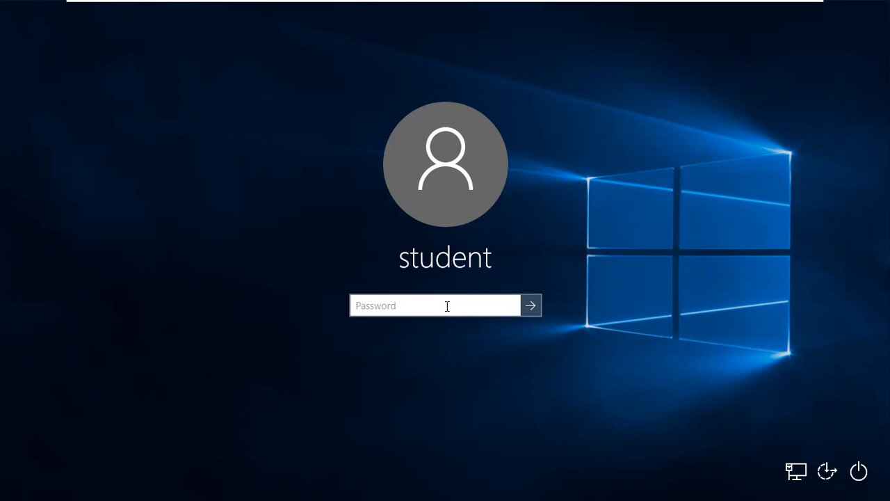
text(••••••••)
key(Return)
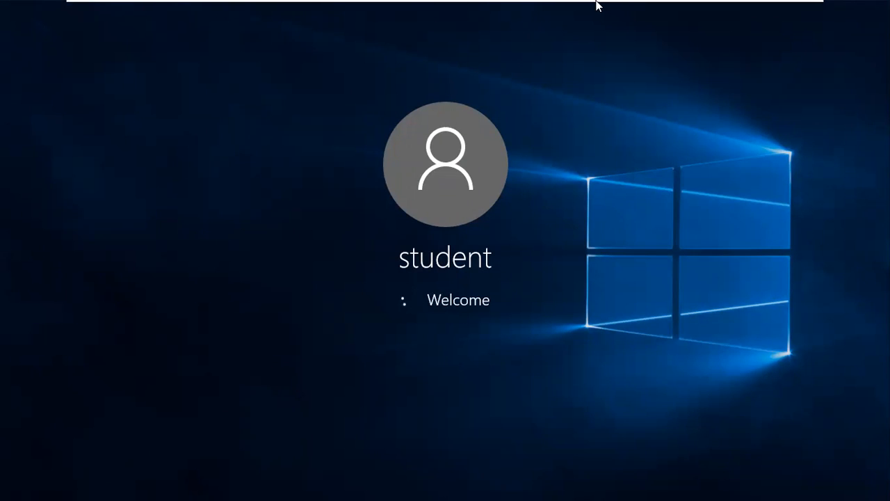
mouse_move(632, 7)
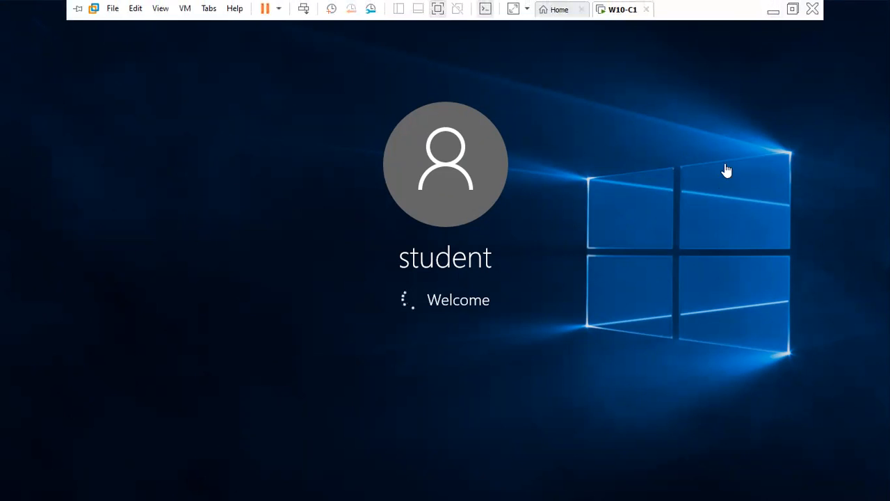
Step: Minimize W10-C1, restore it from the taskbar preview, and exit full screen to a window
click(772, 8)
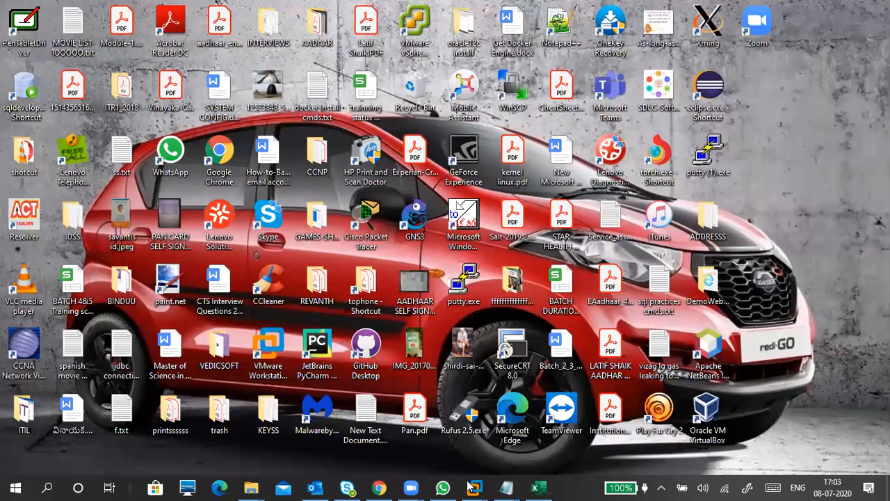
mouse_move(475, 487)
click(518, 400)
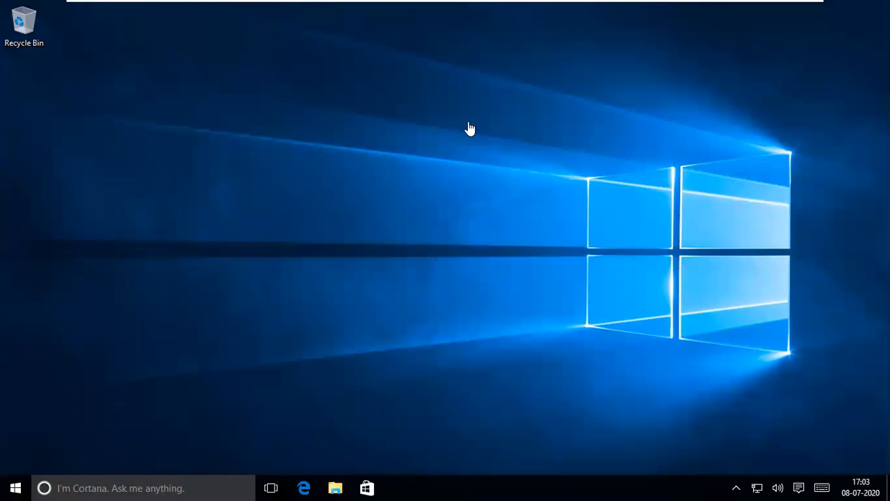
mouse_move(547, 5)
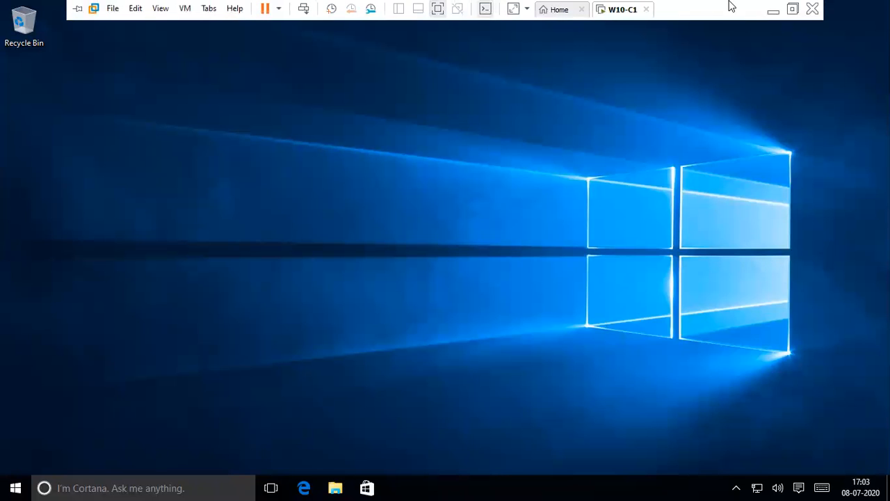
click(792, 9)
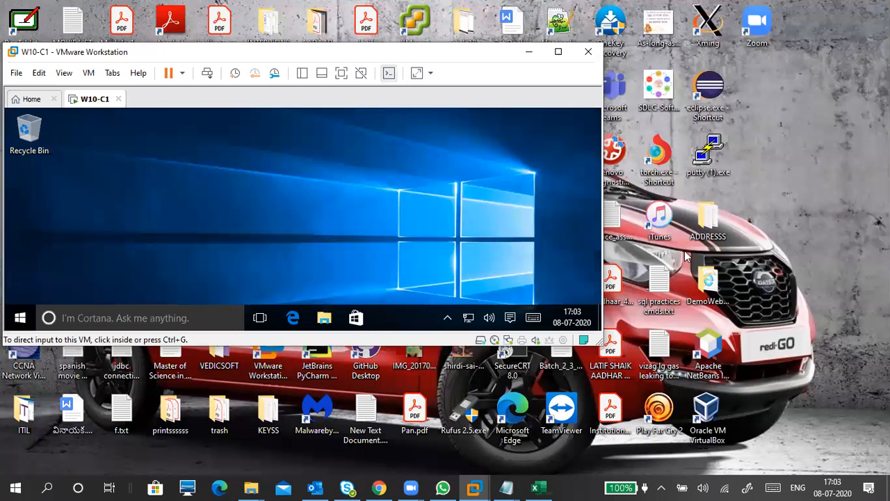
Step: Drag 'sql practices cmds.txt' from the host onto the guest desktop and check it in Notepad
click(661, 284)
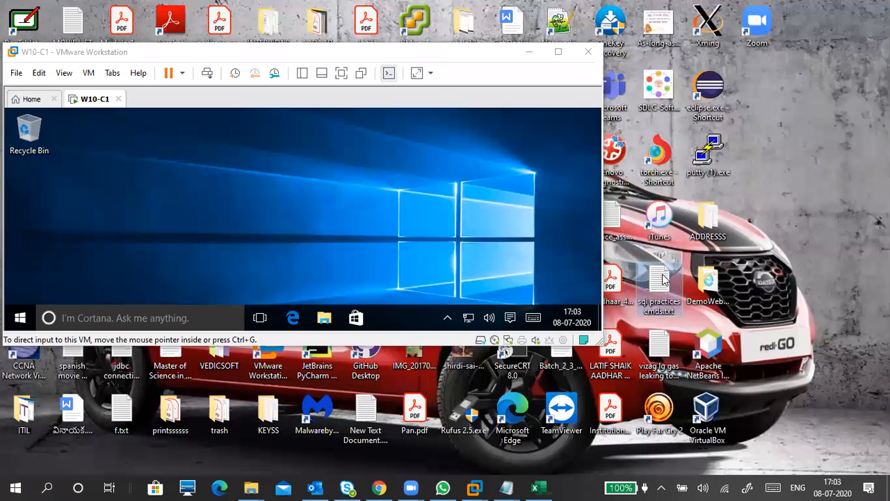
drag(666, 283, 159, 183)
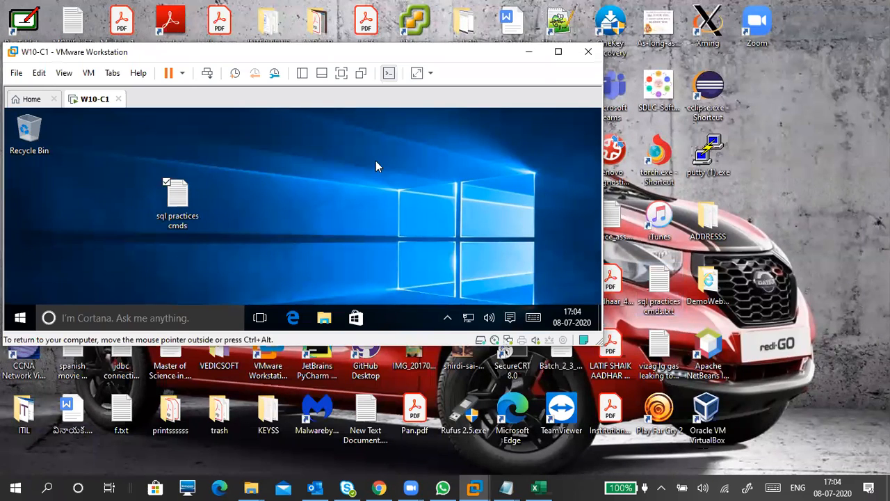
click(558, 52)
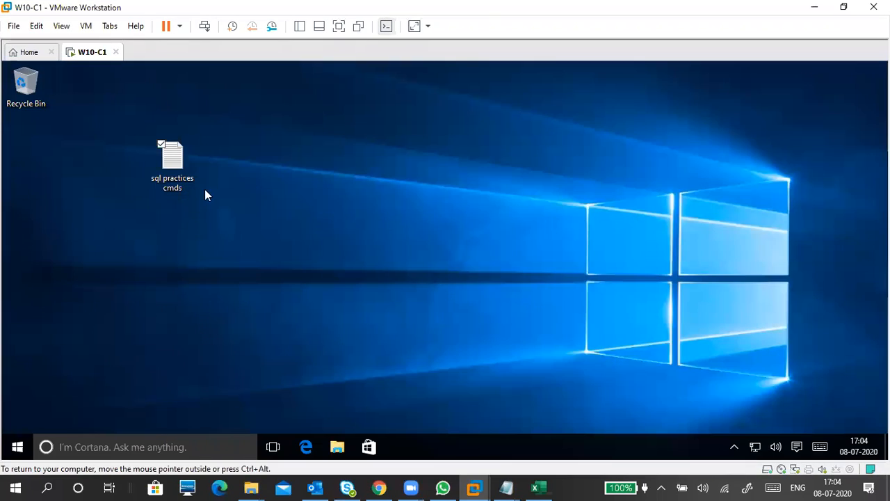
double_click(175, 160)
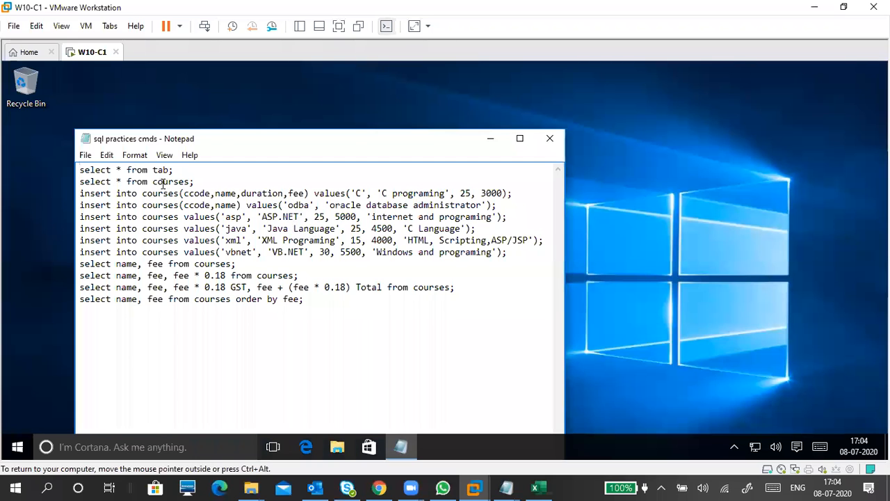
click(550, 138)
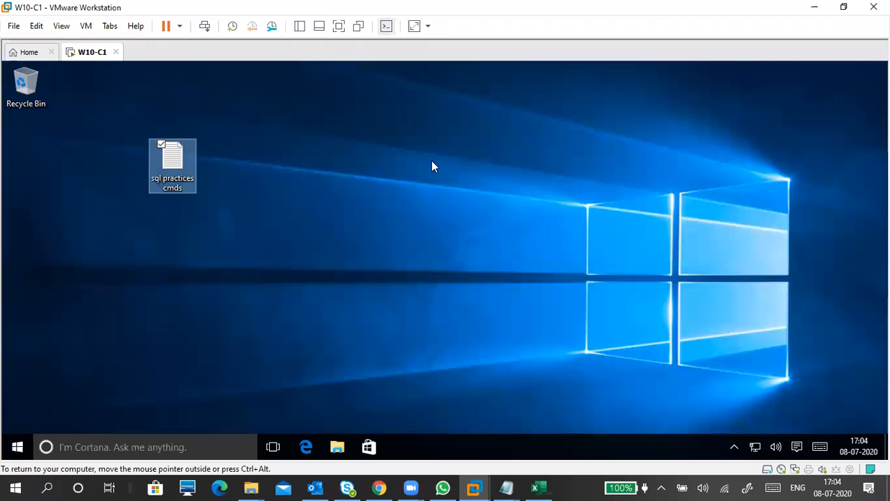
Step: Choose VM > Reinstall VMware Tools... for the W10-C1 guest
click(87, 26)
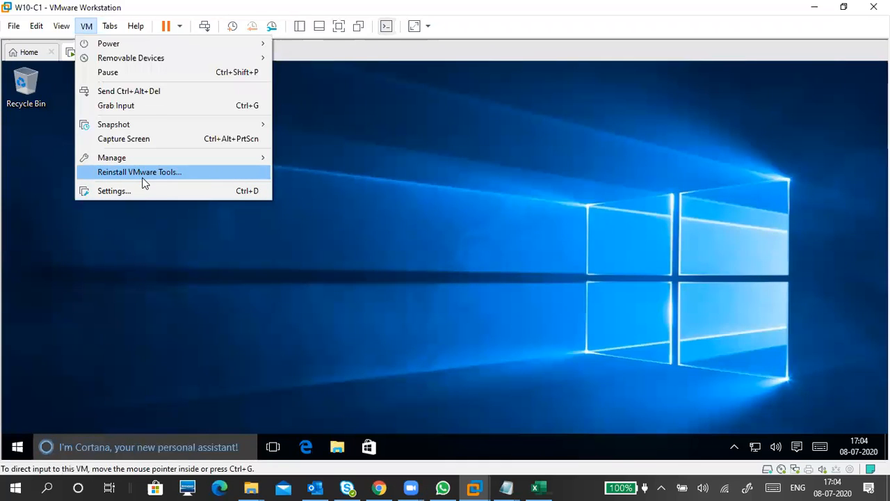
click(350, 196)
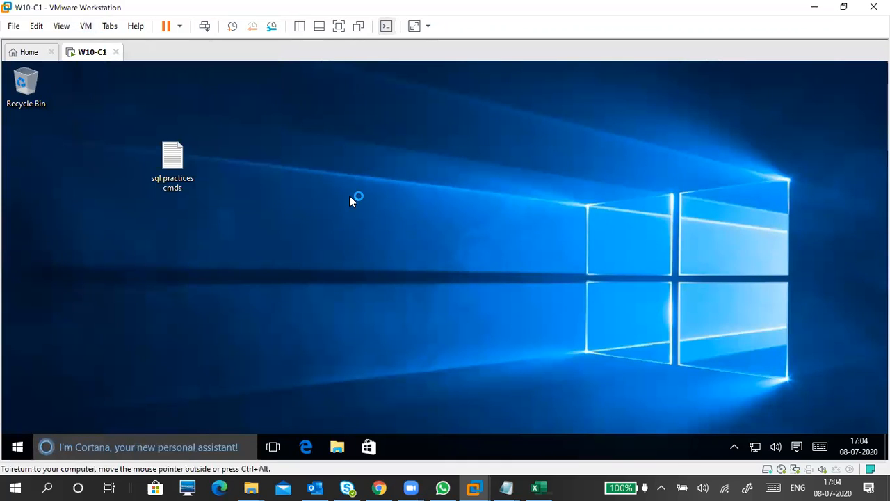